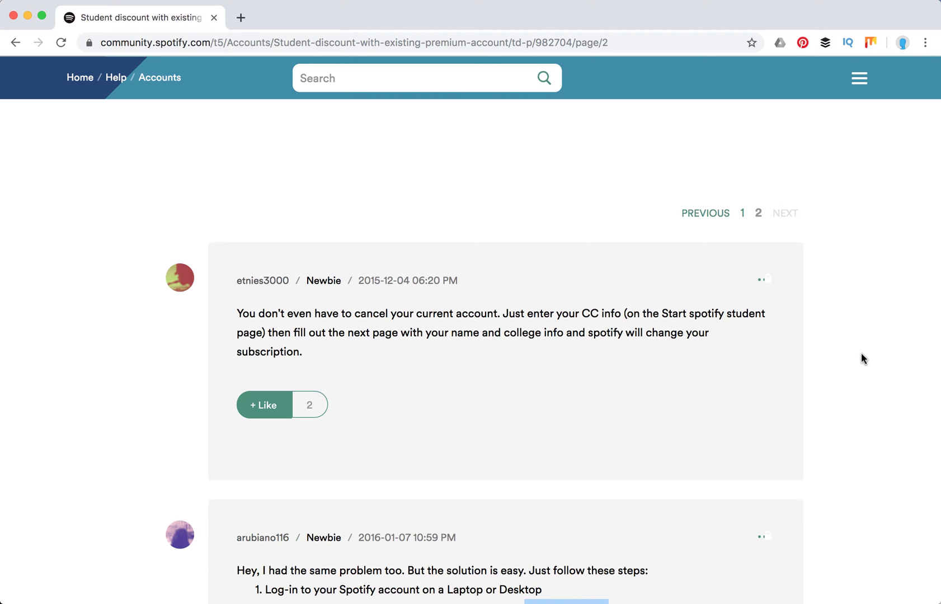
scroll(861, 358, down, 1)
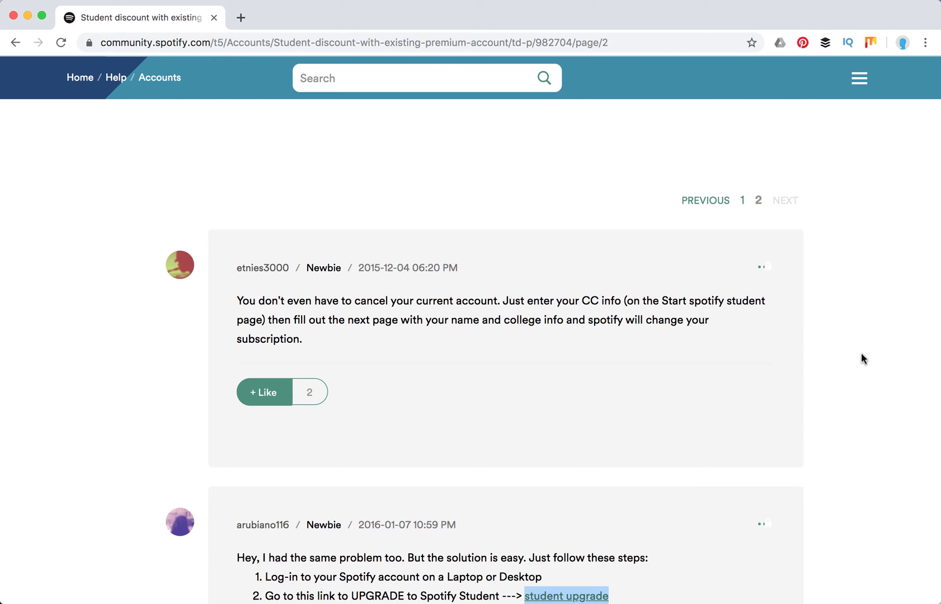
scroll(861, 358, down, 5)
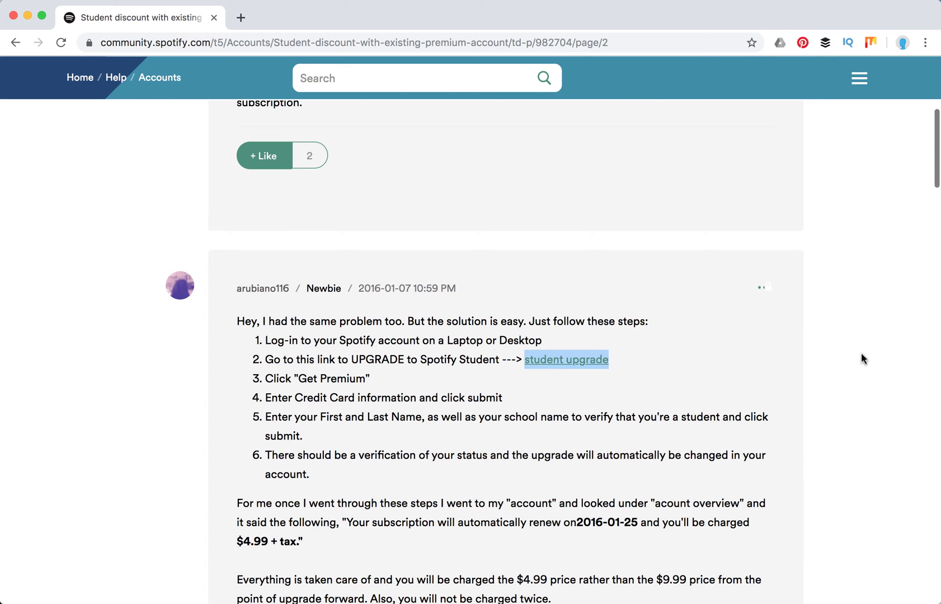
Step: Highlight step 5's name-and-school instruction, then step 6's automatic verification note
click(861, 358)
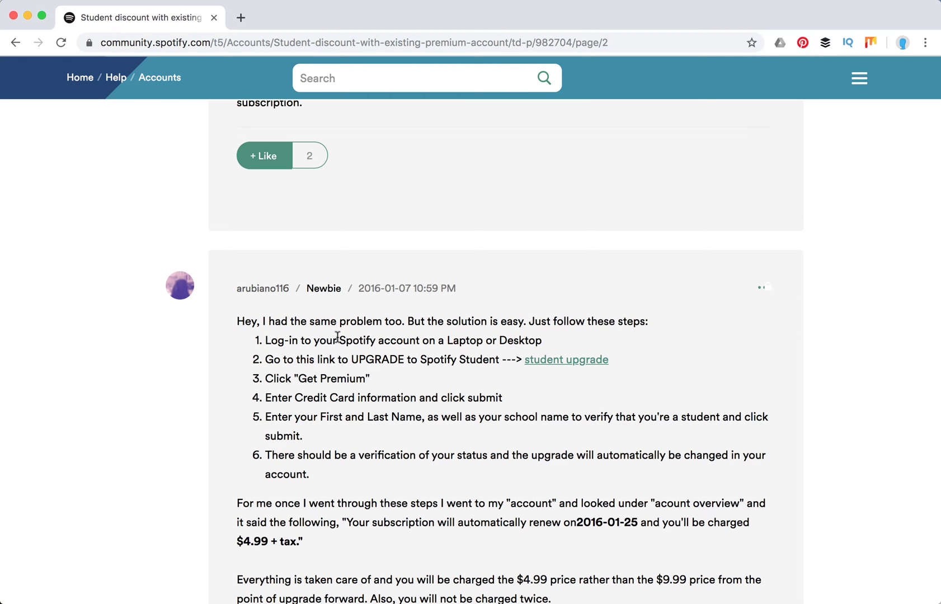
scroll(438, 382, down, 1)
scroll(437, 383, down, 2)
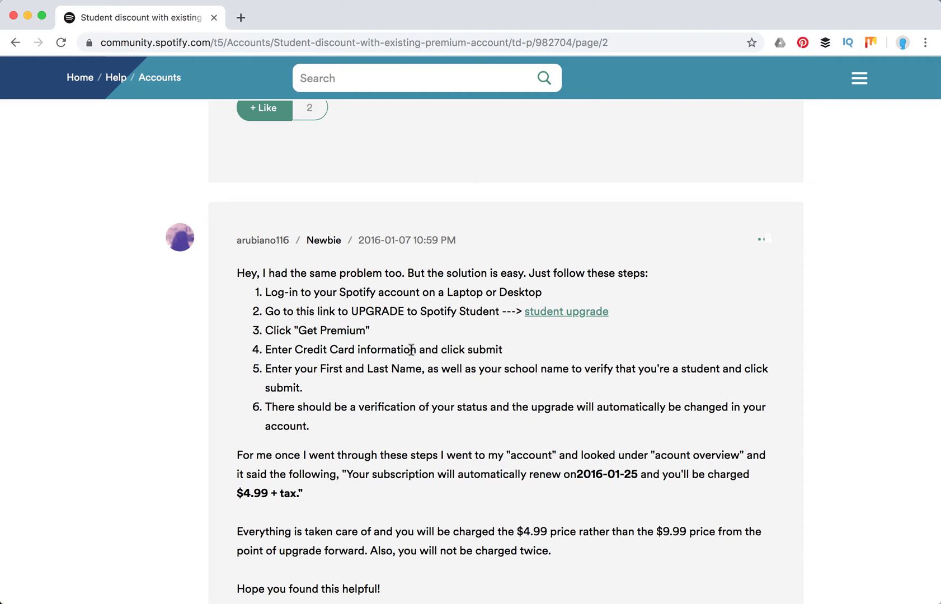
scroll(410, 350, down, 1)
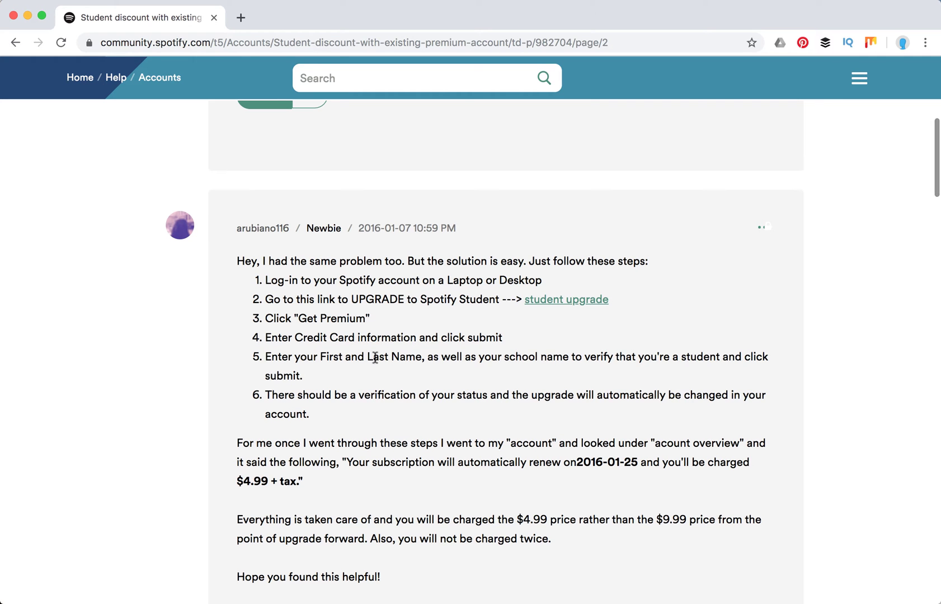
drag(313, 358, 504, 377)
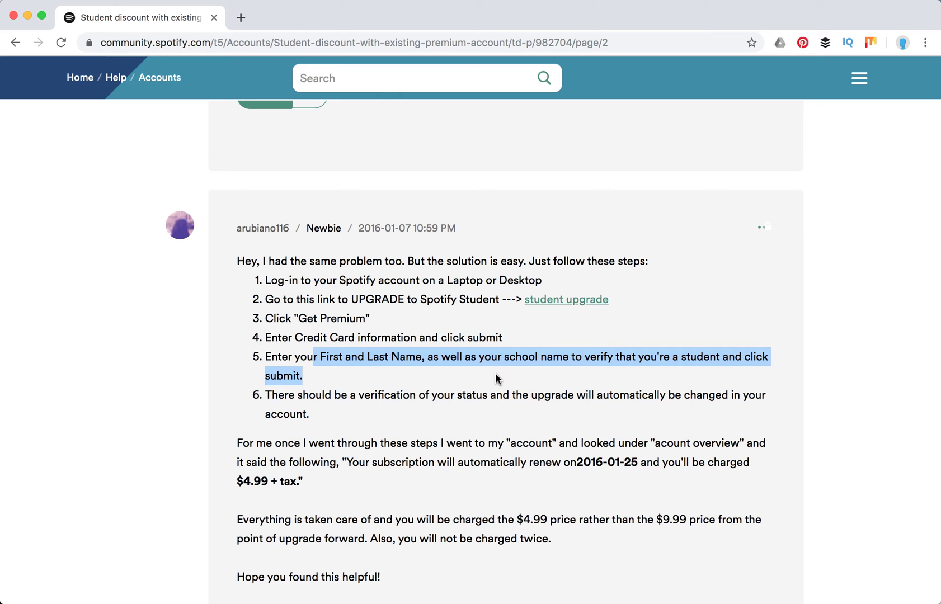
drag(355, 395, 442, 420)
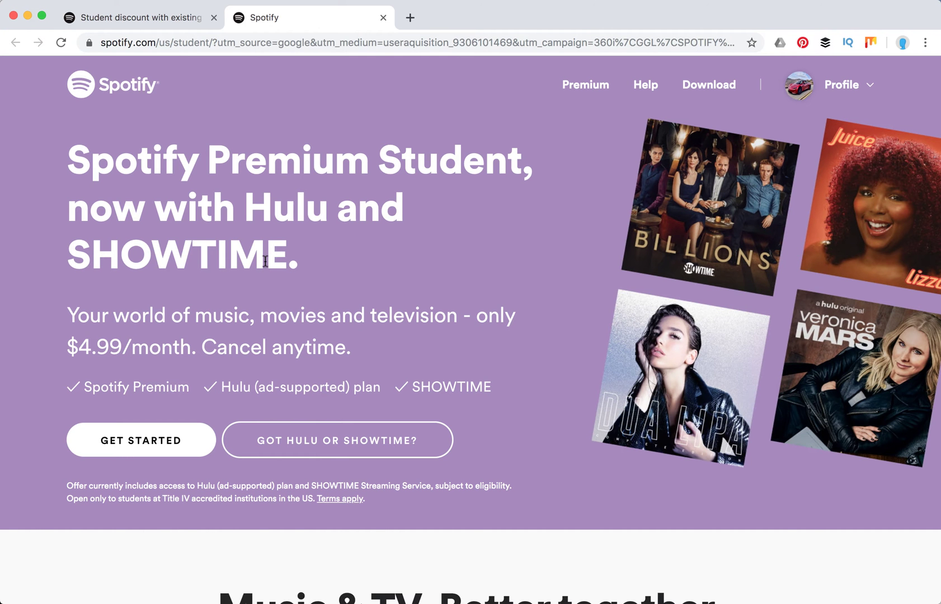
scroll(264, 260, down, 2)
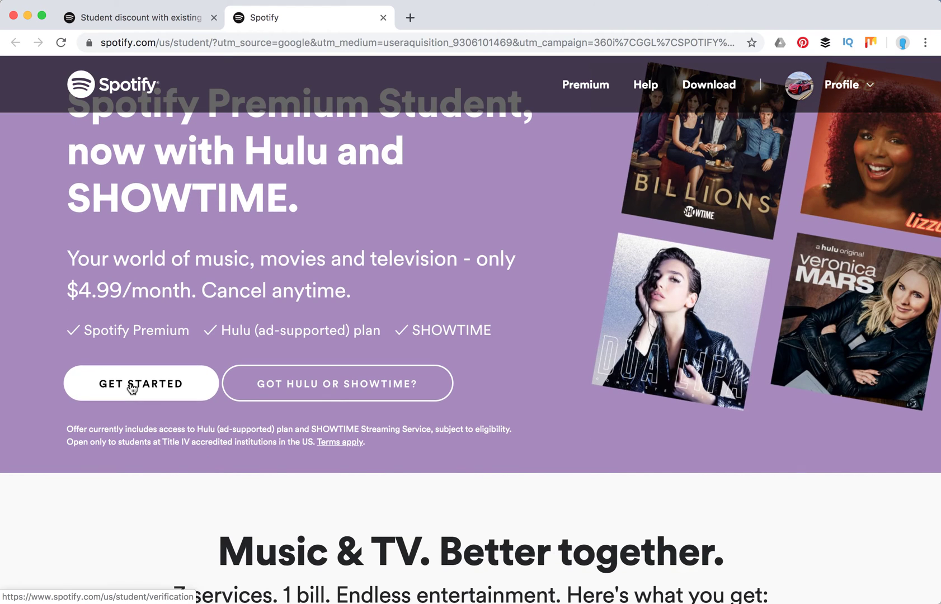
Step: Start the Premium Student sign-up with GET STARTED to reach enrollment verification
click(132, 388)
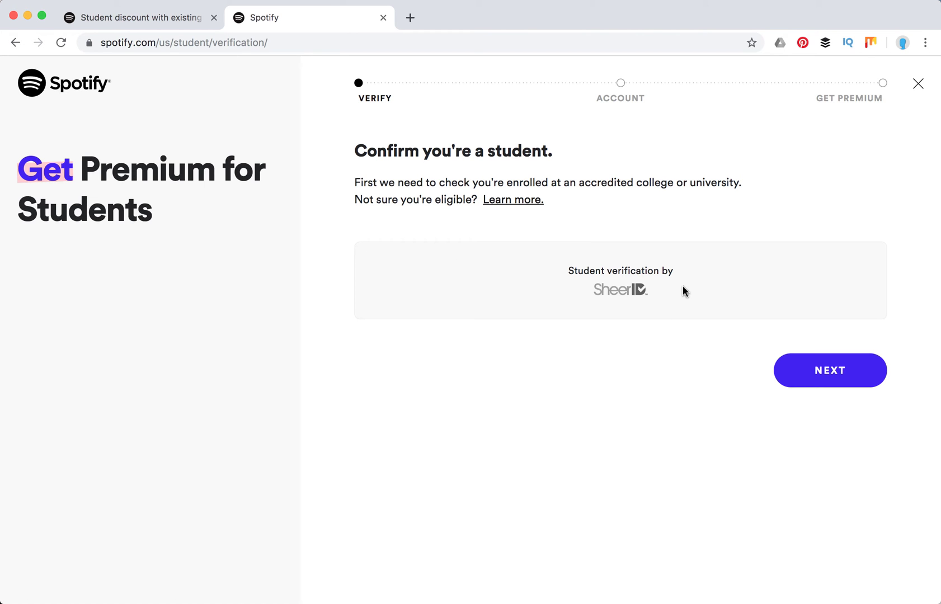
Step: Return to the student discount thread and highlight the $4.99 versus $9.99 charge sentence
click(135, 24)
scroll(390, 417, down, 2)
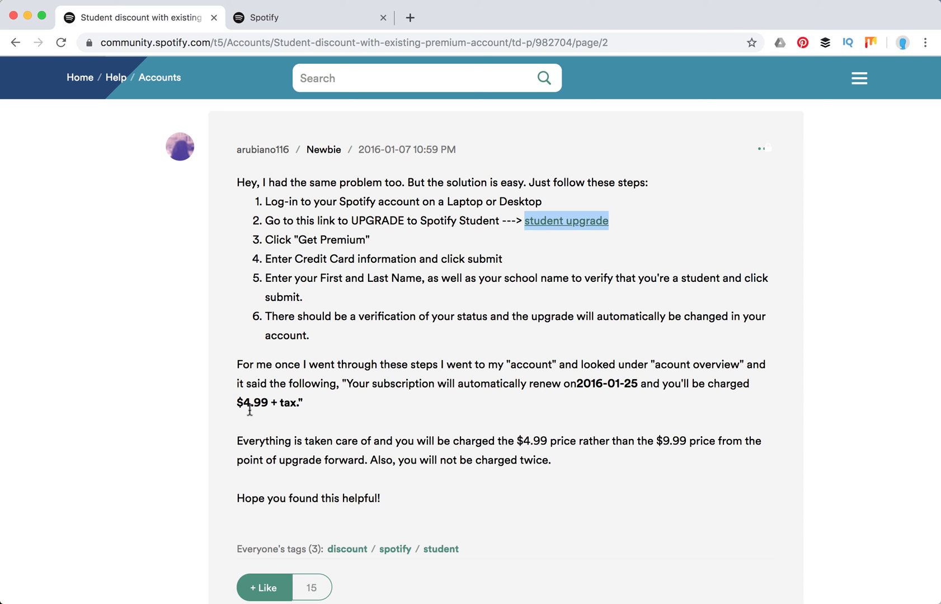
drag(336, 440, 713, 446)
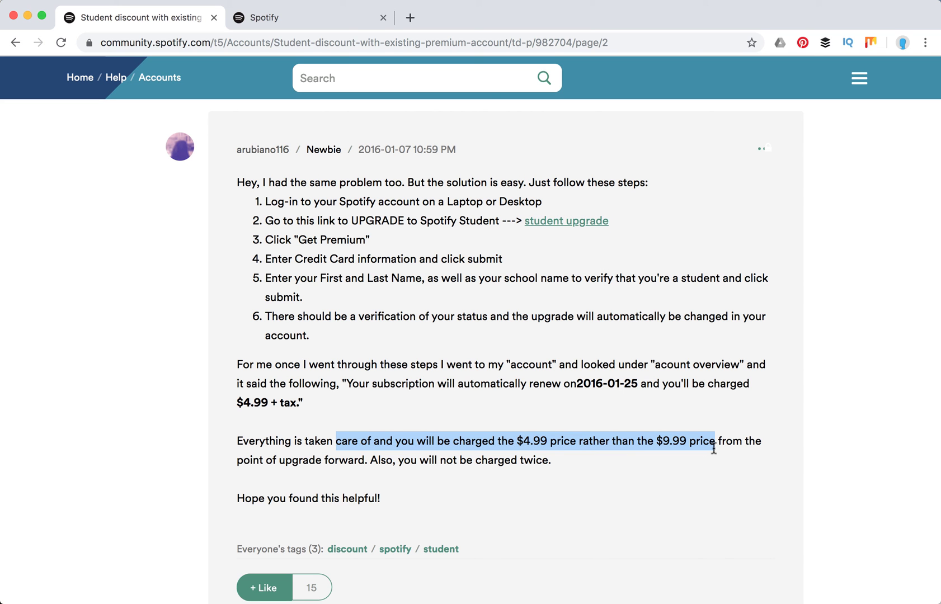
scroll(612, 474, down, 3)
scroll(613, 478, down, 2)
scroll(613, 472, down, 2)
scroll(613, 473, up, 1)
scroll(613, 474, up, 3)
scroll(613, 474, up, 5)
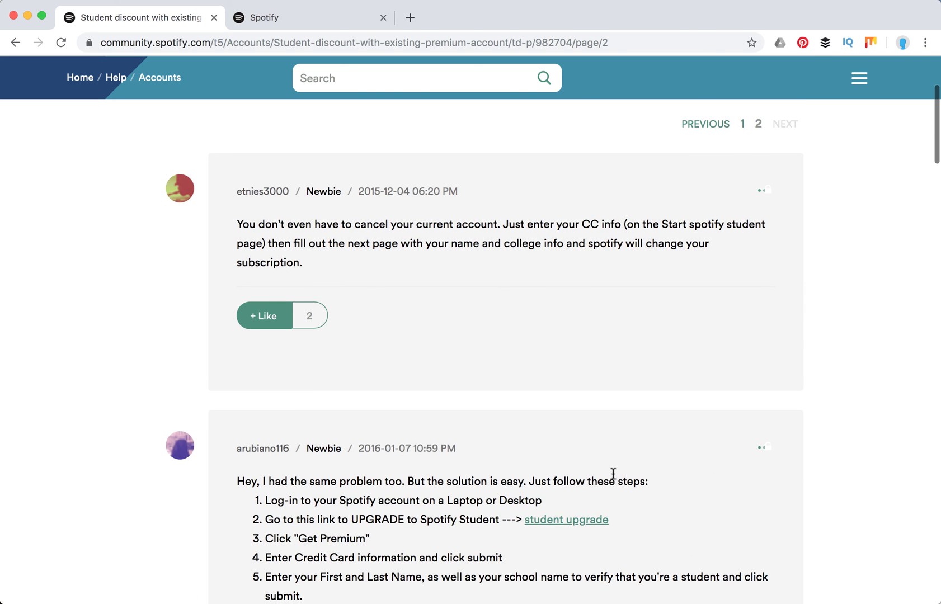
scroll(612, 478, down, 4)
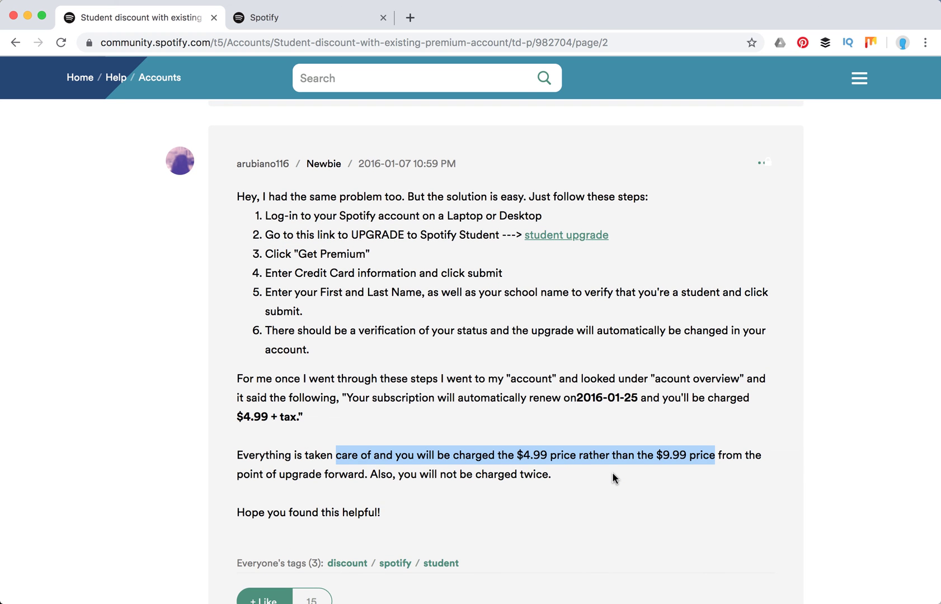
scroll(612, 474, up, 2)
scroll(612, 474, up, 2)
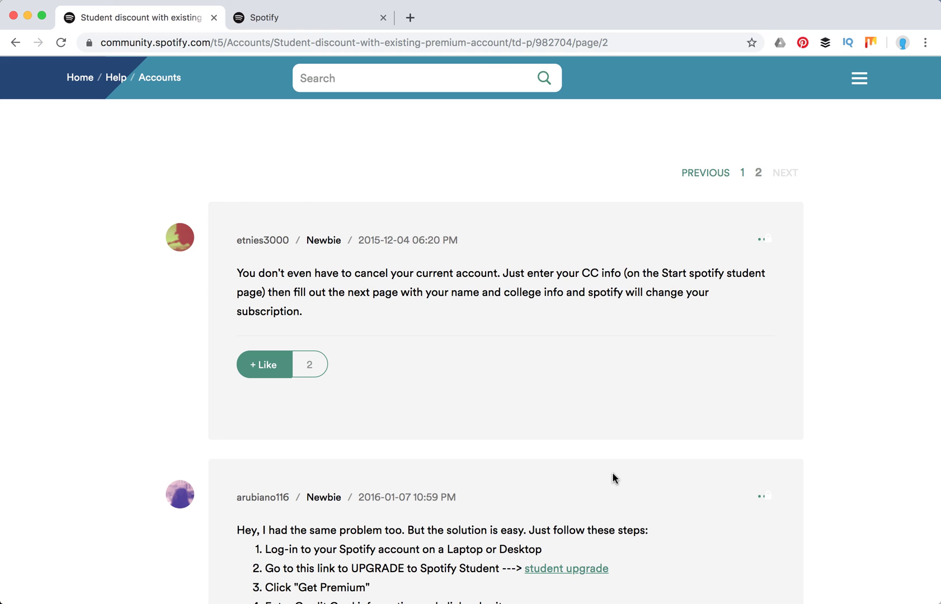